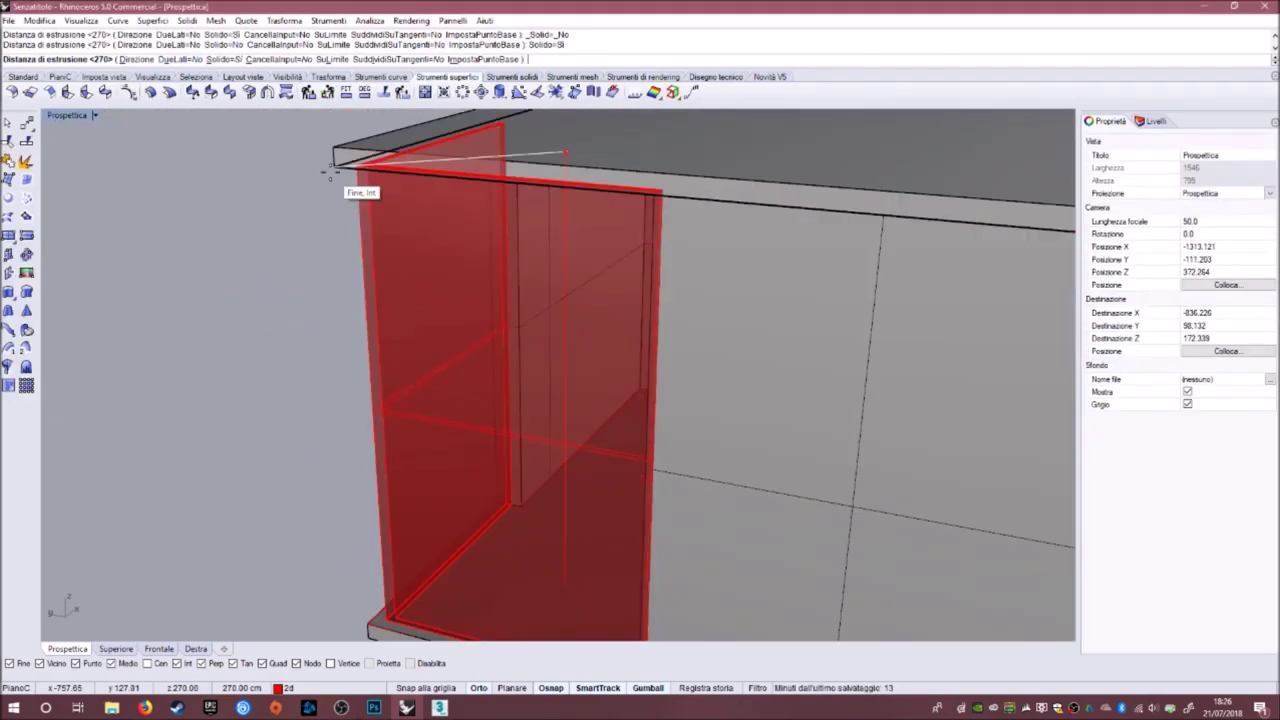
# - Save the Rhino model with the walls extruded as 270 cm solids
pyautogui.hotkey('ctrl', 's')
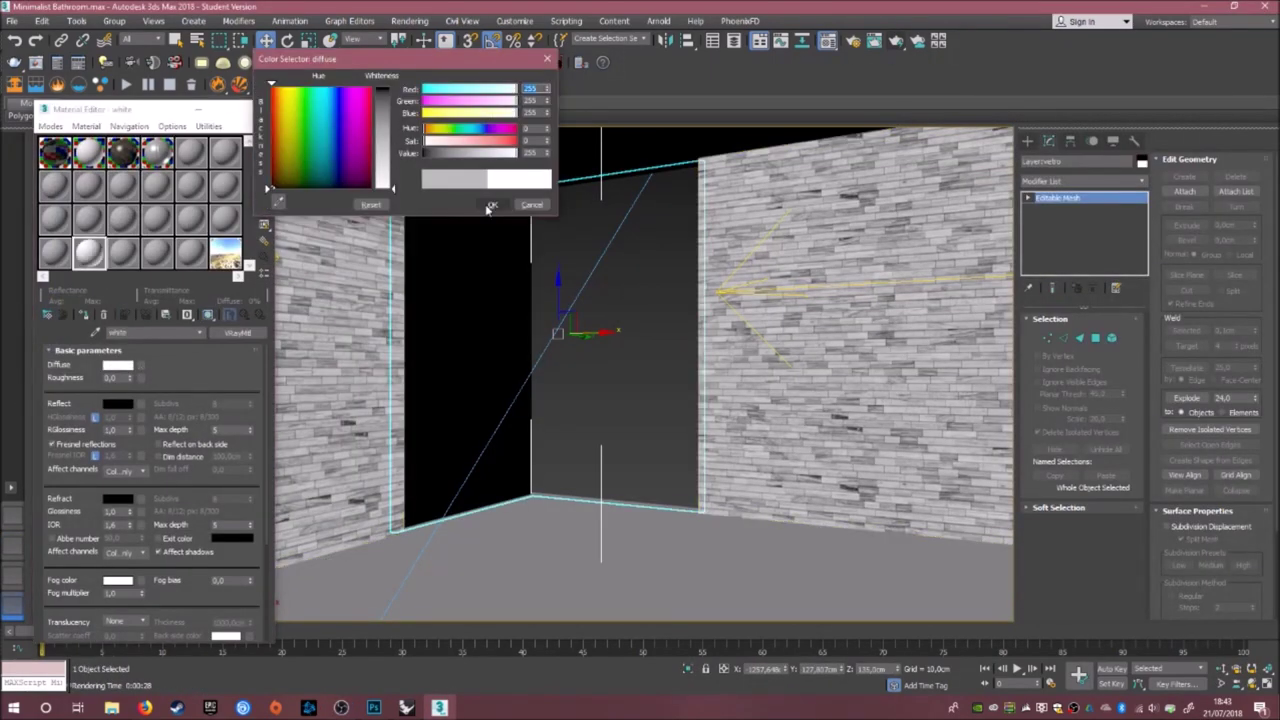
# - Confirm the 255, 255, 255 diffuse colour and launch a Shift+Q test render
pyautogui.click(491, 205)
pyautogui.hotkey('shift', 'q')
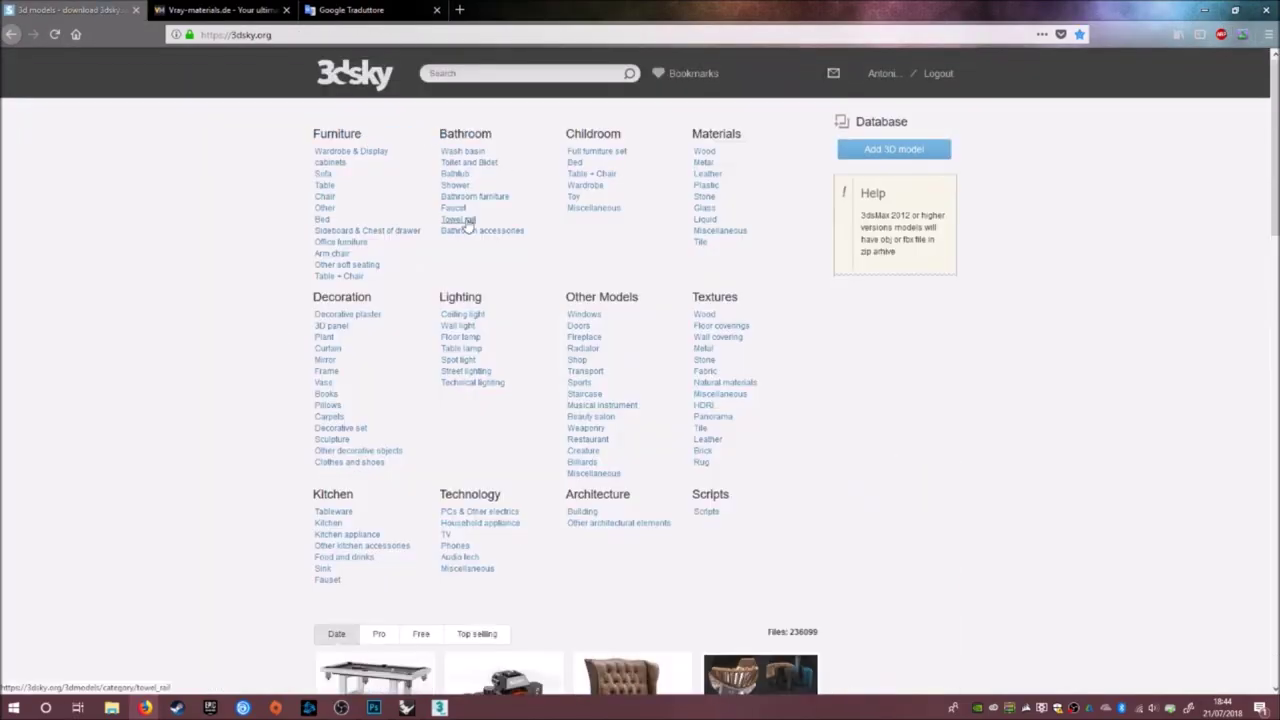
# - Filter the 3dsky bathroom models to the Modern style and view results page 2
pyautogui.click(735, 186)
pyautogui.scroll(-5, 271, 450)
pyautogui.scroll(-5, 271, 561)
pyautogui.click(500, 580)
pyautogui.scroll(-5, 234, 458)
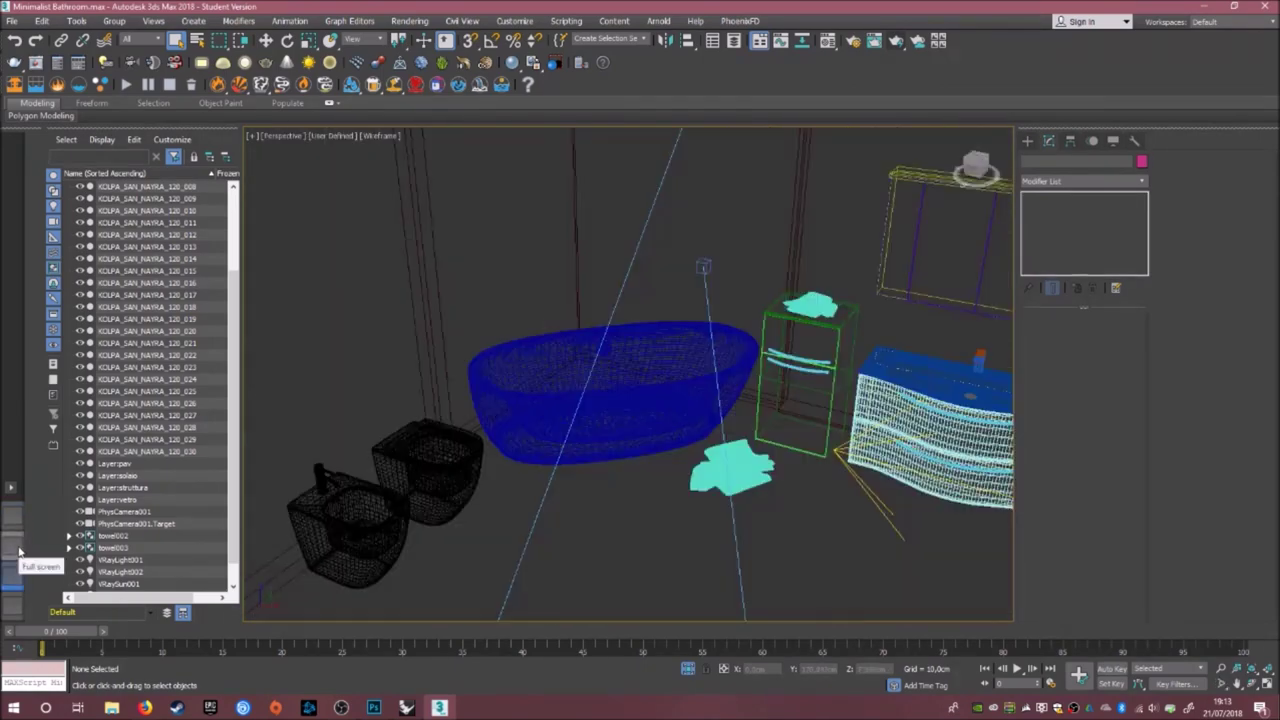
# - Test-render the bathroom camera view, then frame the room in the Top viewport
pyautogui.click(897, 42)
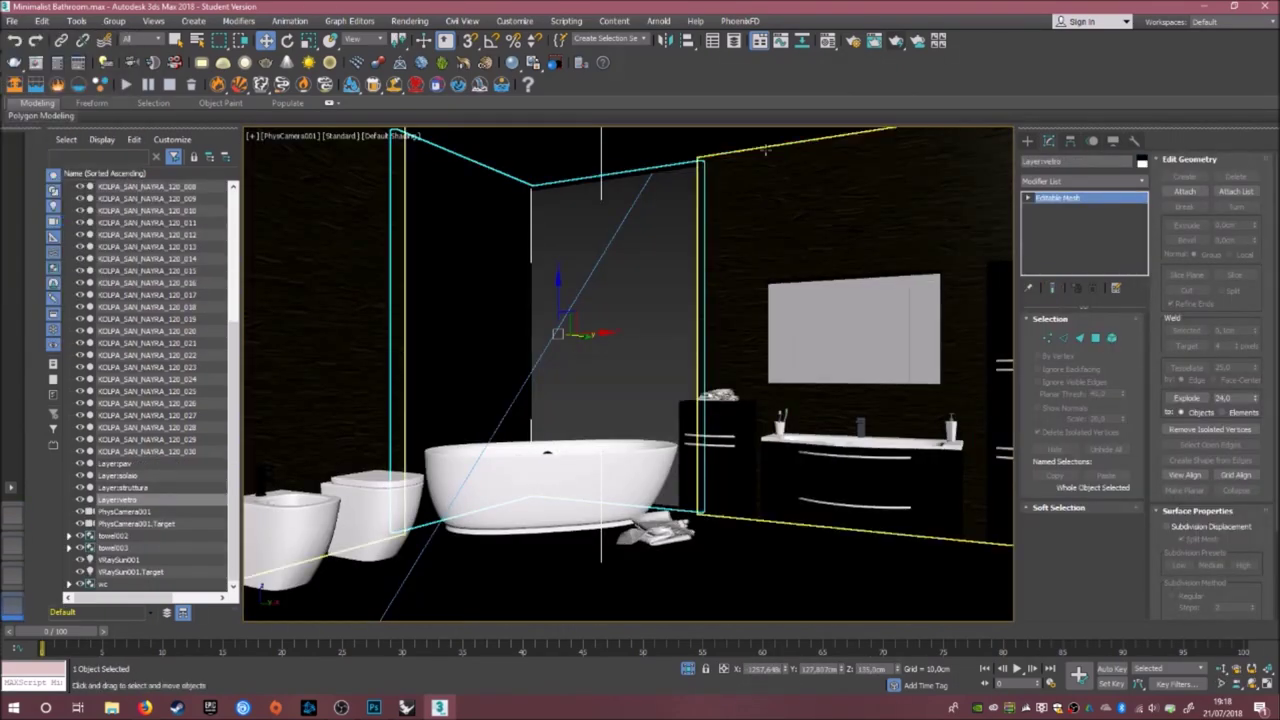
pyautogui.hotkey('shift', 'q')
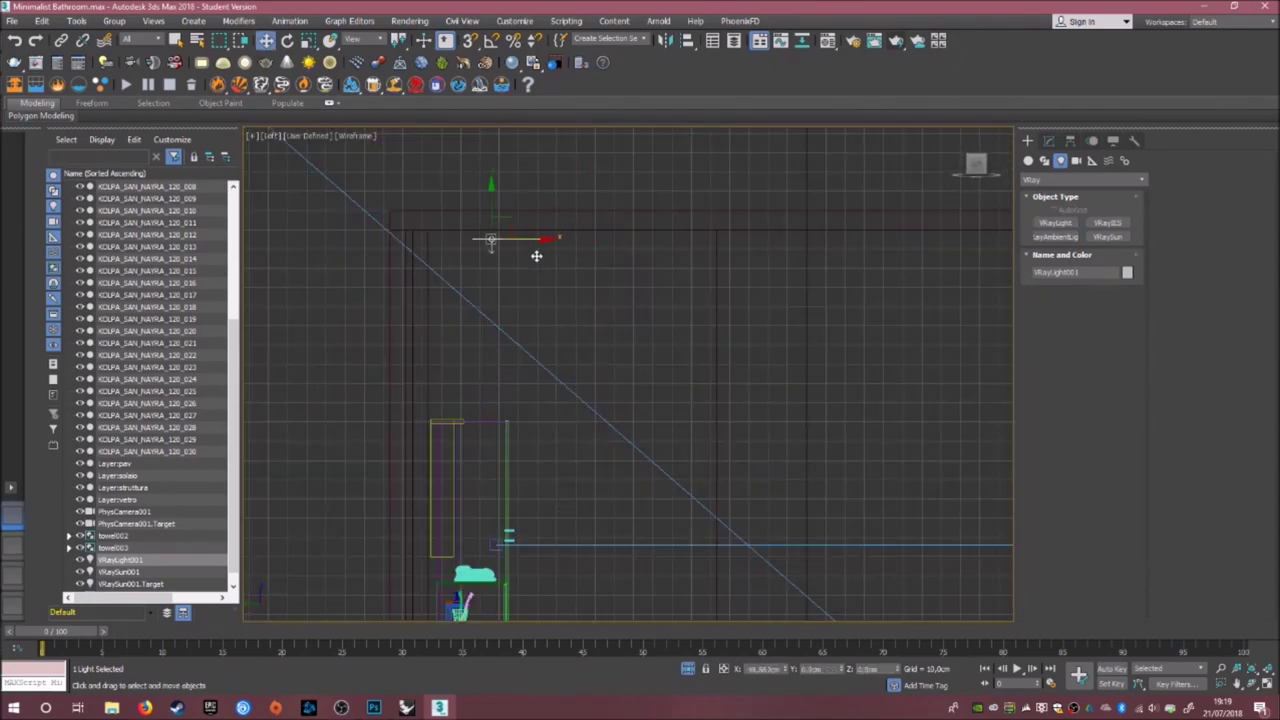
pyautogui.scroll(-3, 877, 471)
pyautogui.scroll(3, 834, 466)
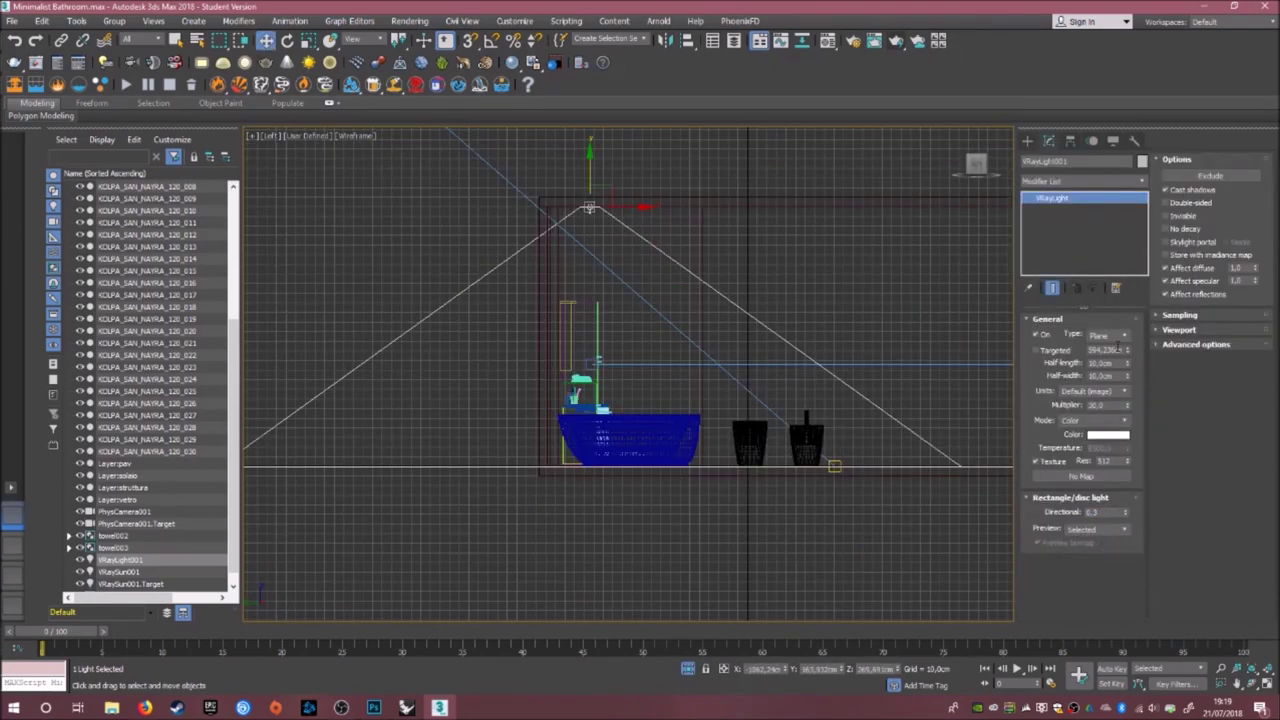
pyautogui.press('t')
pyautogui.moveTo(600, 400); pyautogui.dragTo(568, 410, button='middle')
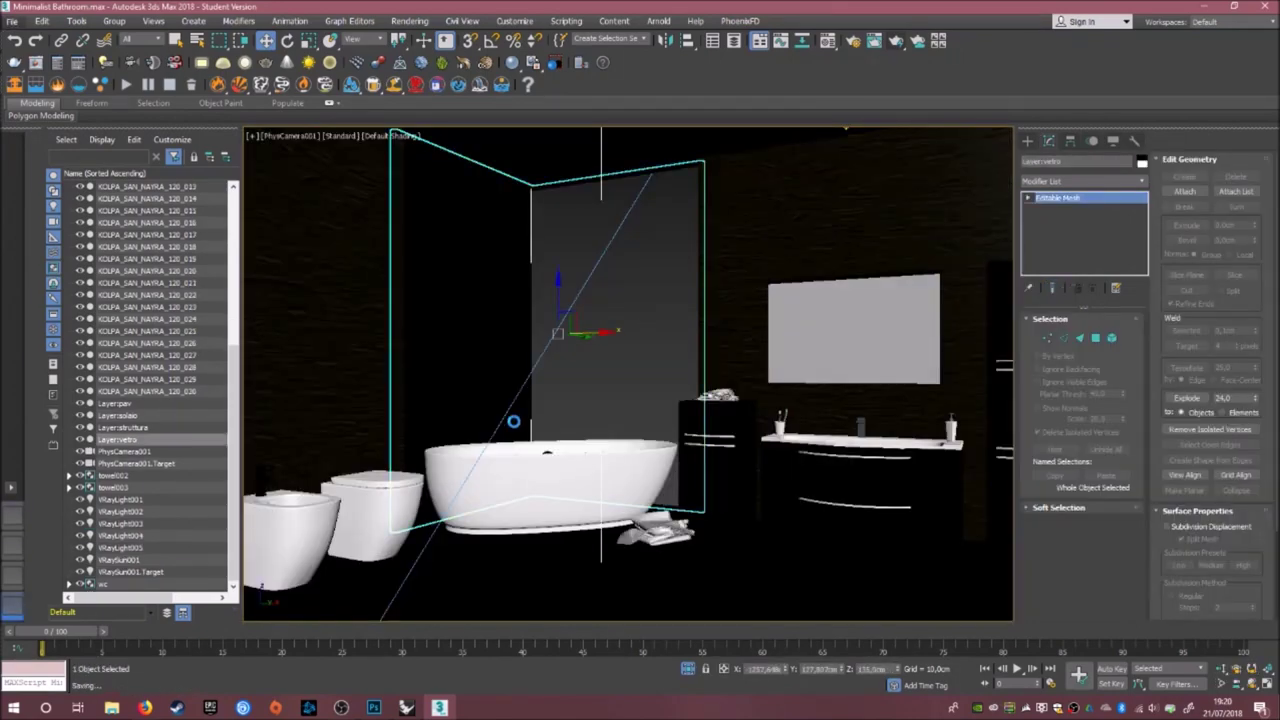
# - Render the camera view, restart the render, then return from Top view to the camera
pyautogui.hotkey('shift', 'q')
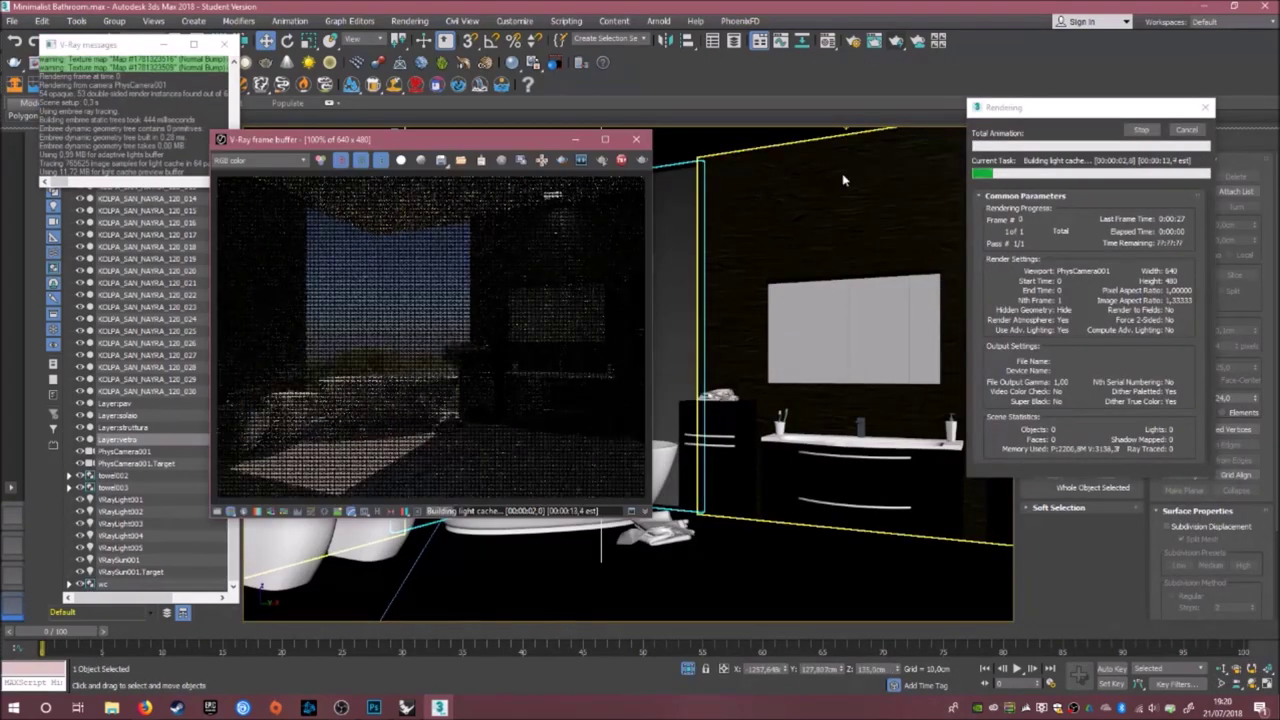
pyautogui.press('Escape')
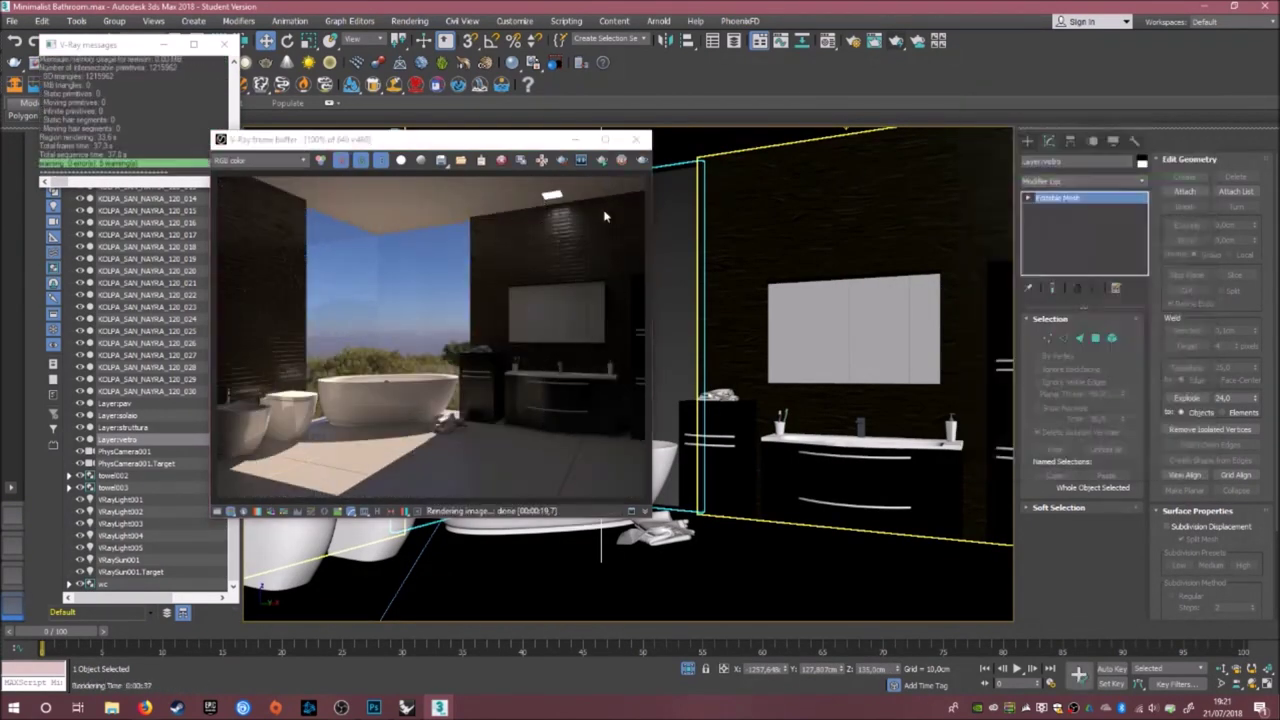
pyautogui.hotkey('shift', 'q')
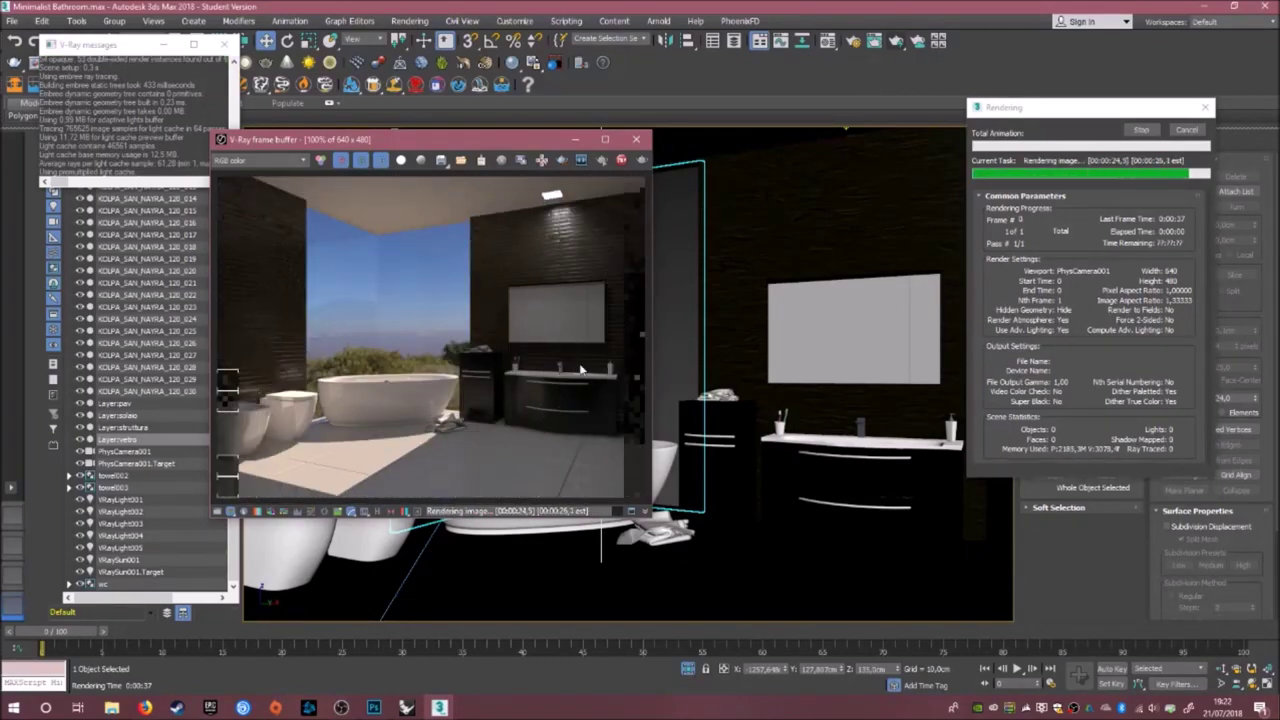
pyautogui.press('Escape')
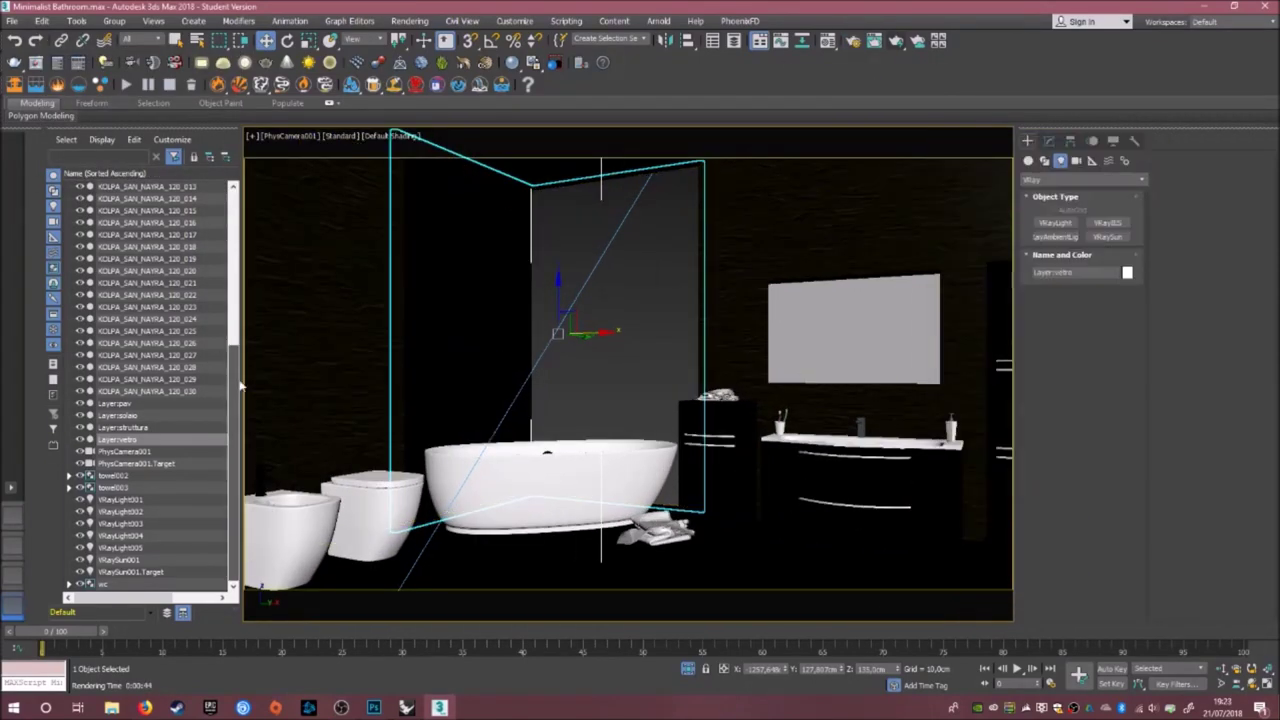
pyautogui.press('t')
pyautogui.press('c')
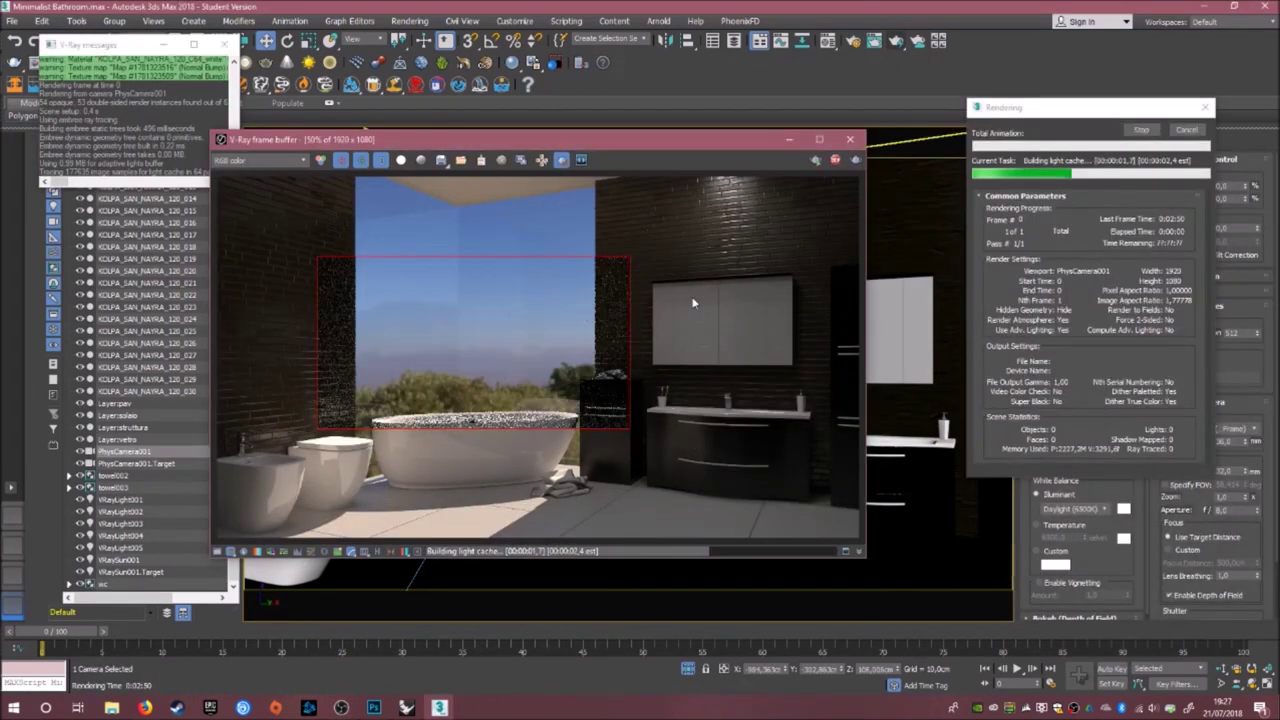
# - Re-render the bathroom camera frame over a larger render region
pyautogui.hotkey('shift', 'q')
pyautogui.click(1222, 508)
pyautogui.hotkey('shift', 'q')
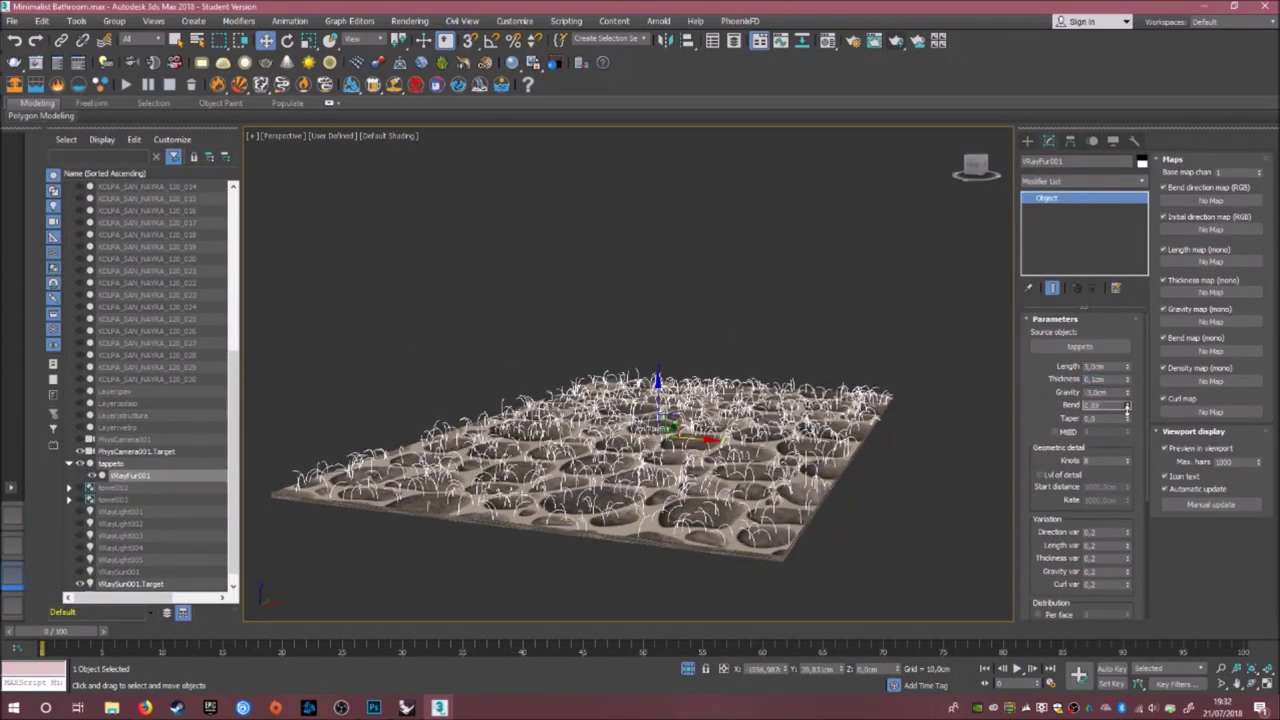
# - Deselect the fur rug, exit isolation, and lower the Levels white point to 227
pyautogui.click(386, 251)
pyautogui.hotkey('alt', 'q')
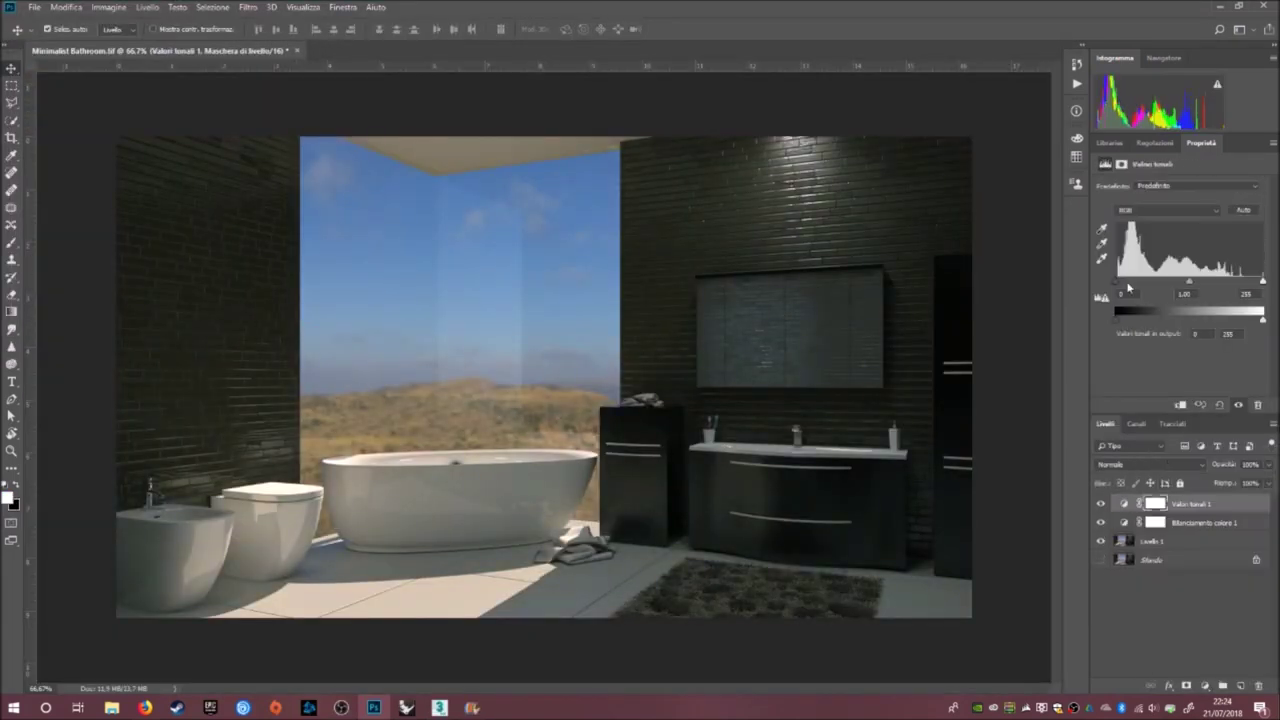
pyautogui.moveTo(1262, 284); pyautogui.dragTo(1246, 284)
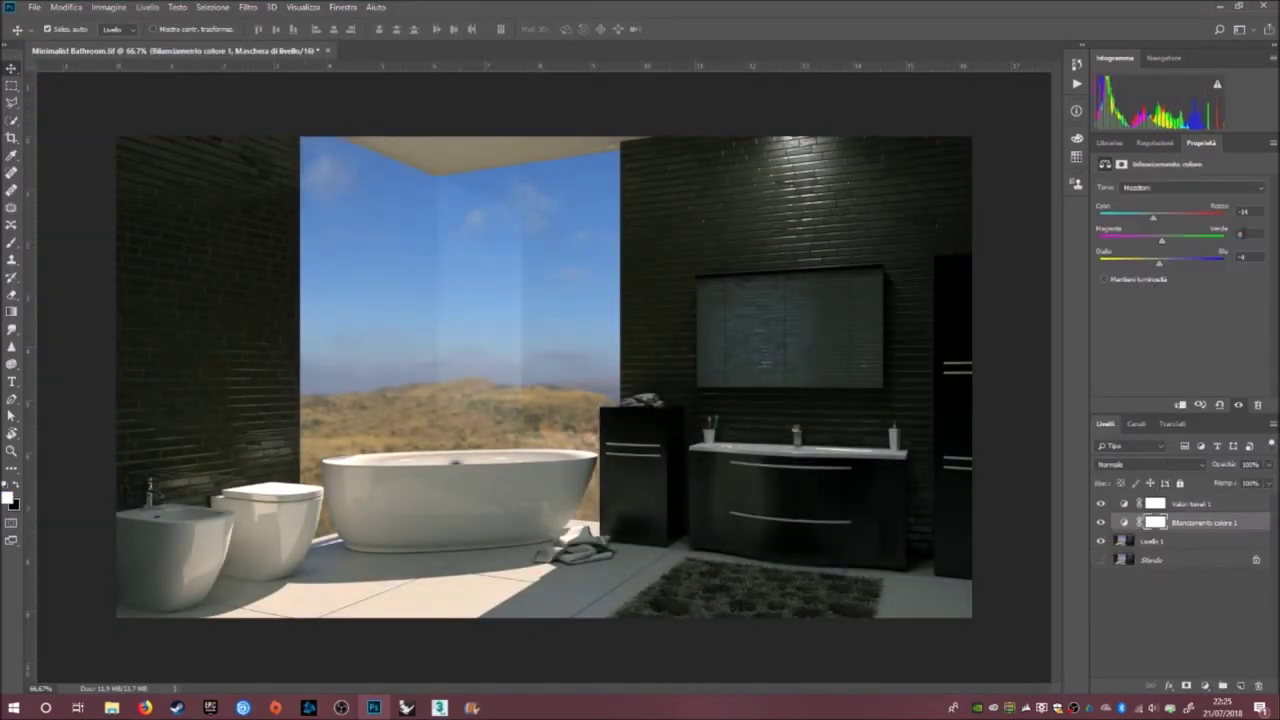
# - Open Filtro Camera Raw on the render and set the Ombre (Shadows) slider to -19
pyautogui.click(247, 7)
pyautogui.click(290, 94)
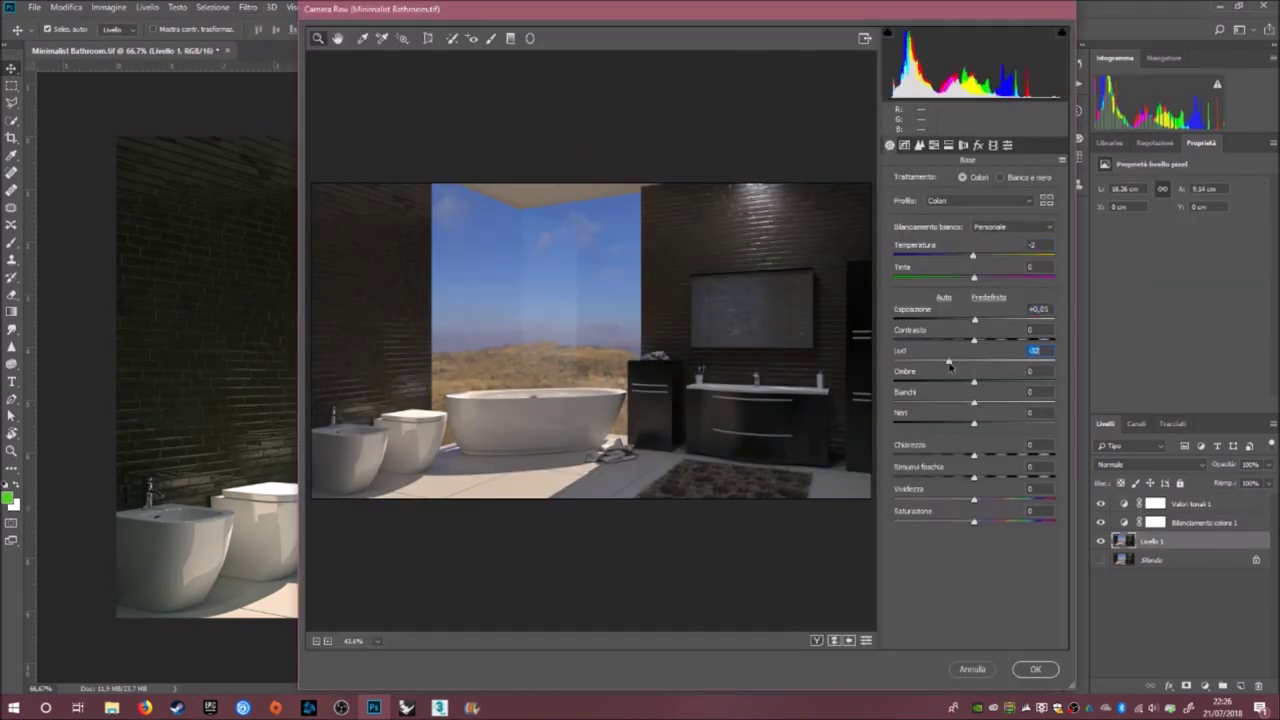
pyautogui.moveTo(974, 381); pyautogui.dragTo(958, 381)
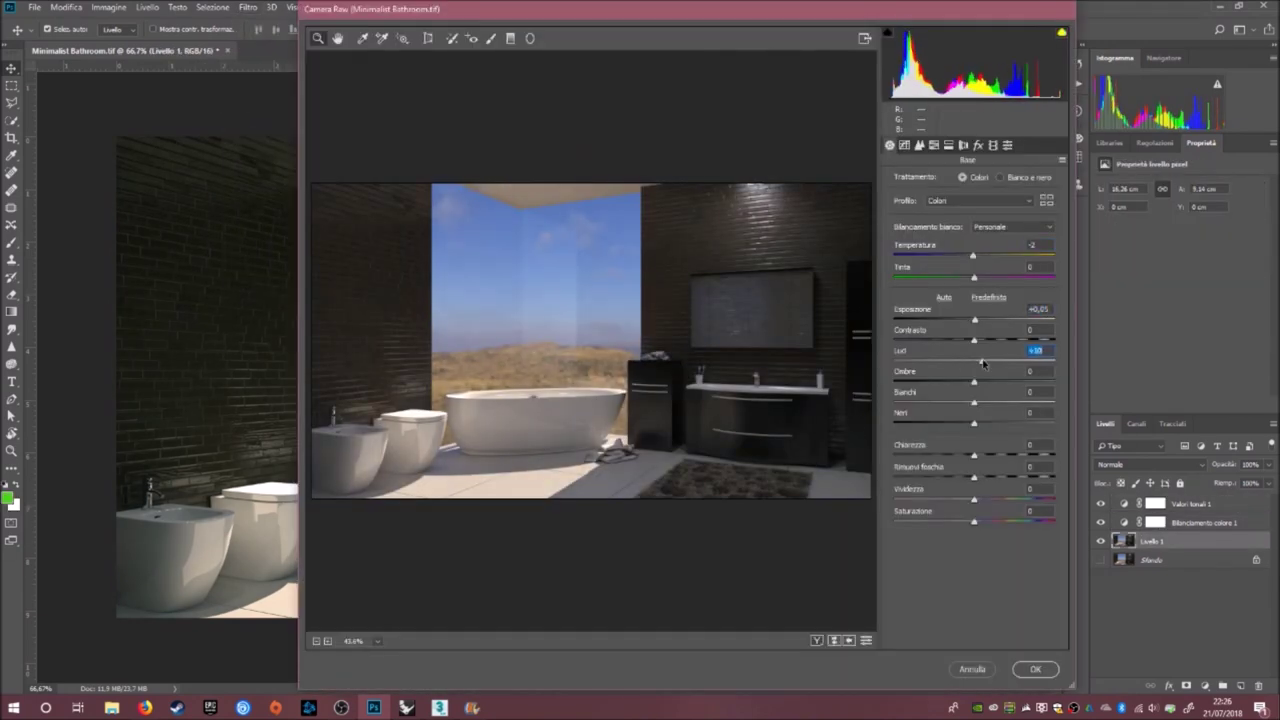